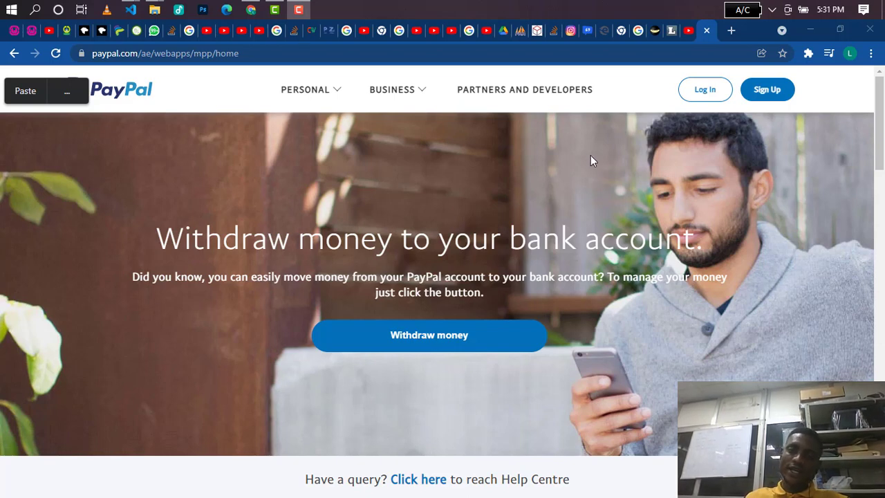
left_click(354, 97)
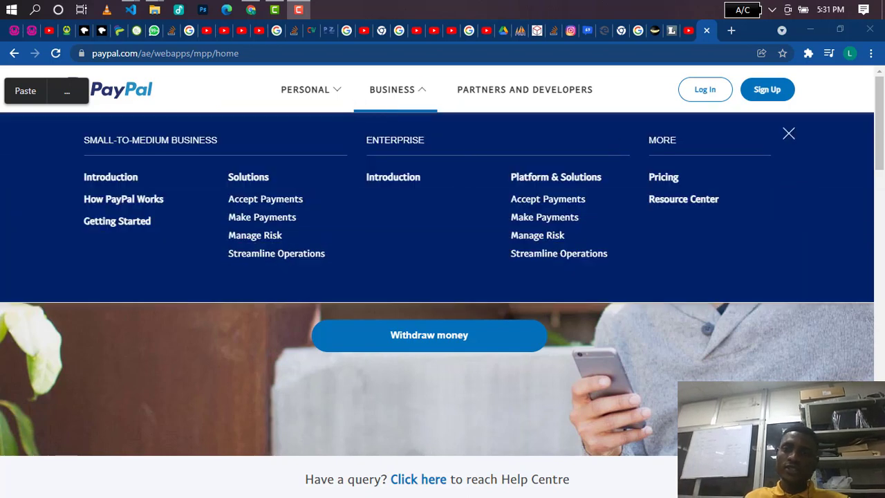
left_click(789, 133)
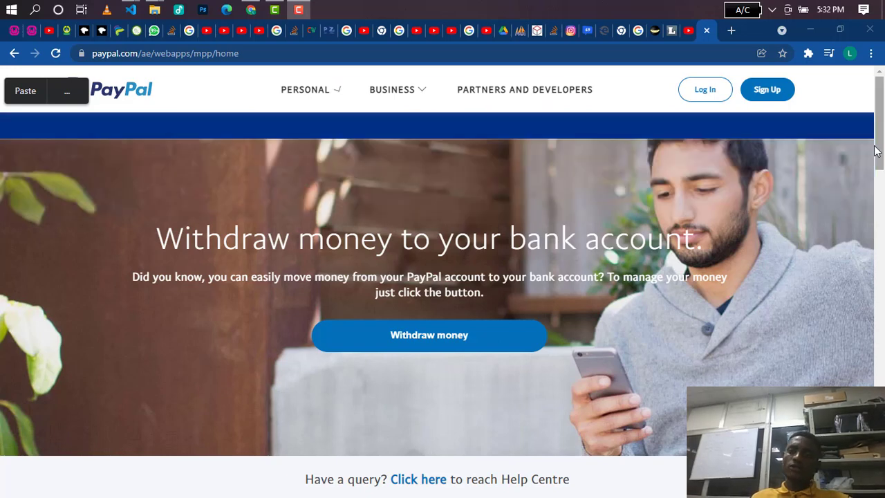
scroll(518, 156, "down", 2)
scroll(554, 138, "up", 2)
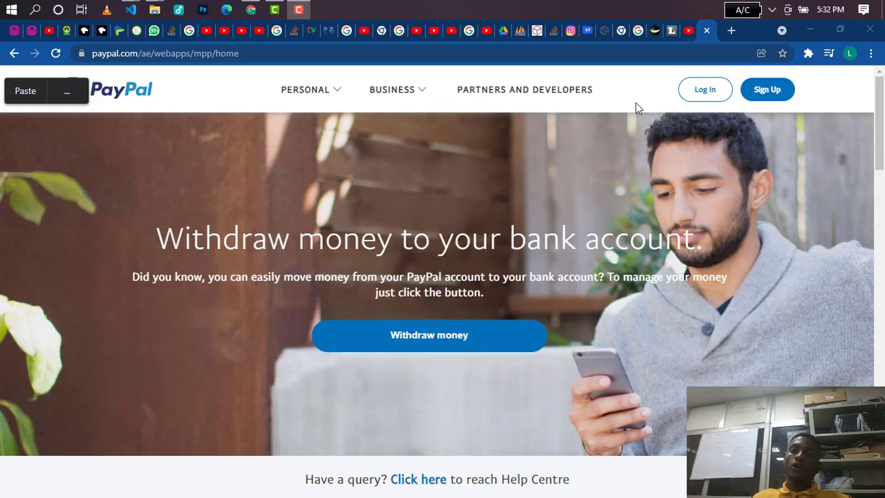
Log in to the PayPal account with the prefilled credentials and open its Account Settings.
left_click(704, 101)
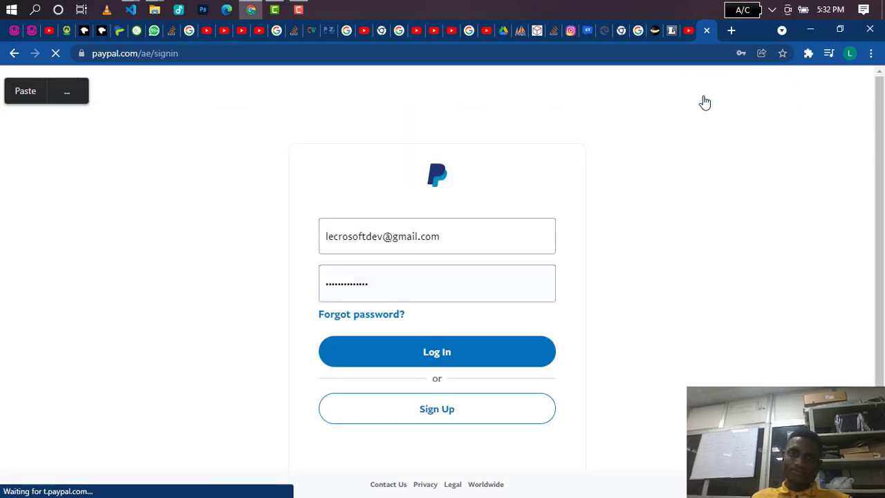
left_click(467, 357)
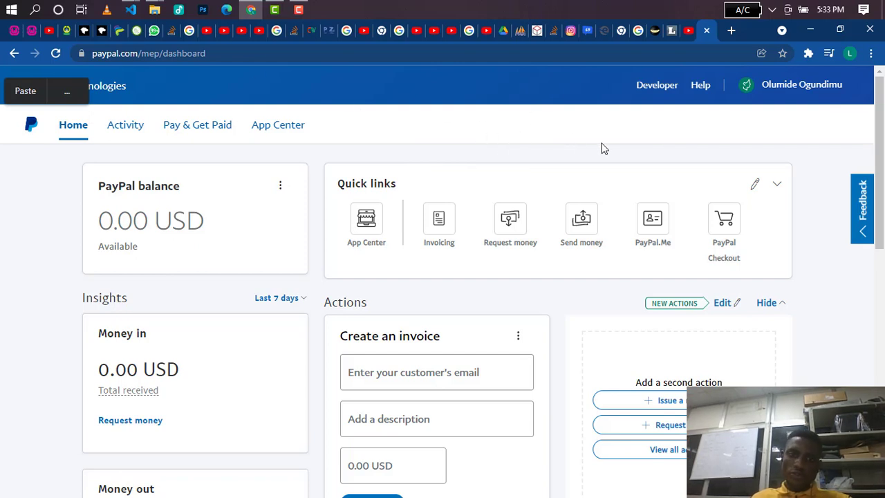
left_click(785, 89)
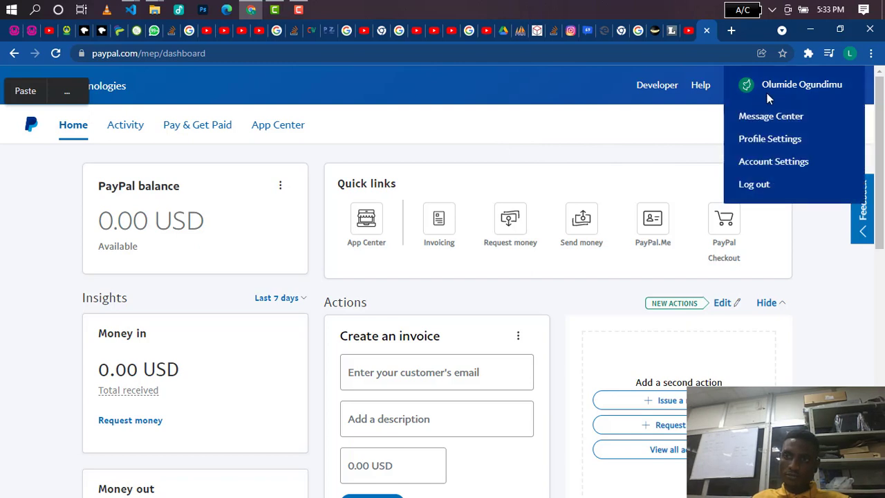
left_click(611, 145)
left_click(772, 83)
left_click(773, 162)
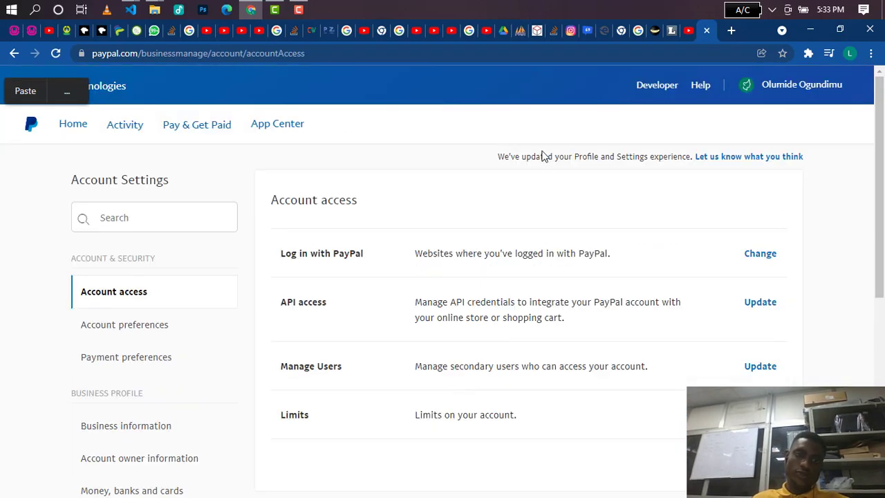
Open the Money, banks and cards section of the business profile settings.
scroll(608, 208, "down", 1)
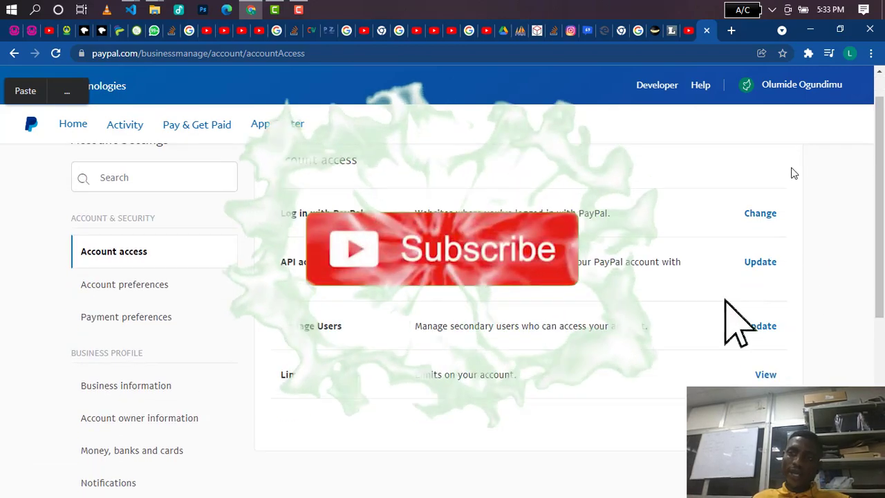
scroll(164, 457, "down", 3)
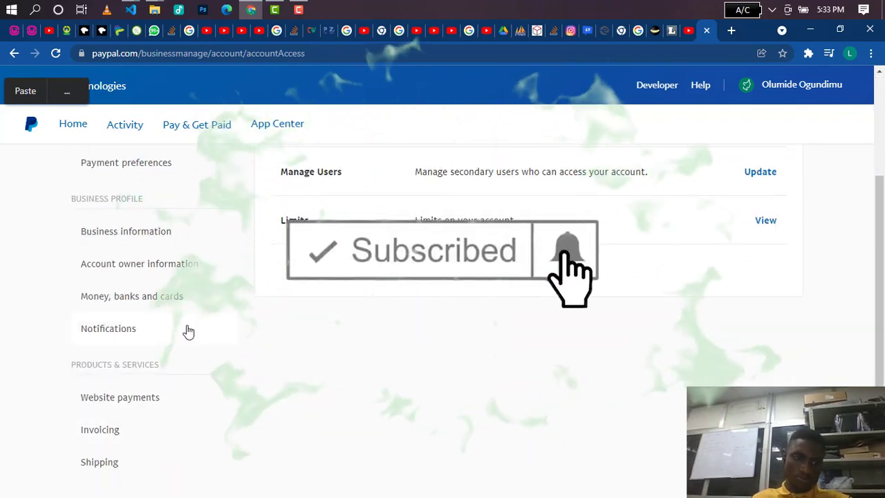
scroll(173, 301, "up", 1)
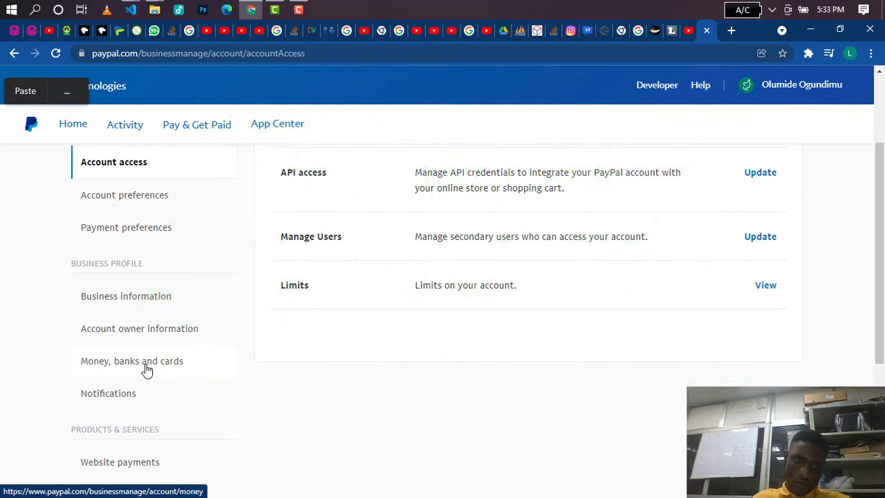
left_click(149, 366)
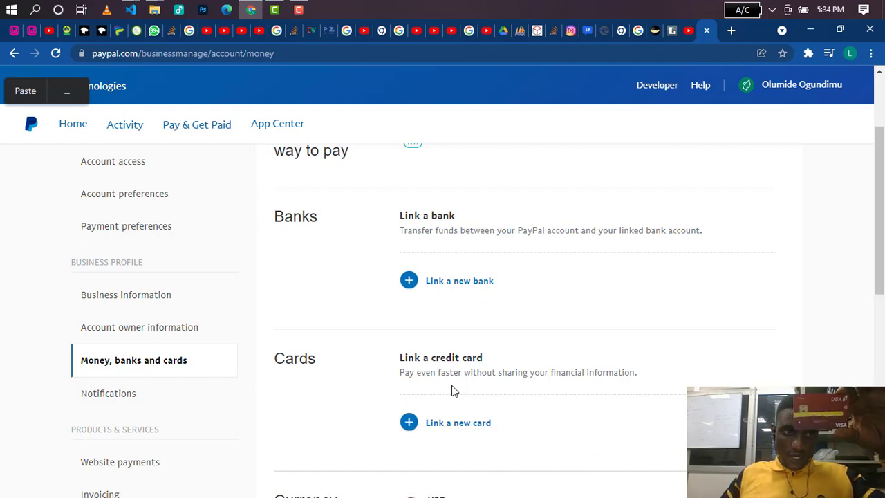
Examine the preferred payment, bank linking and card linking options on the Money, banks and cards page.
scroll(457, 380, "down", 1)
scroll(473, 366, "up", 2)
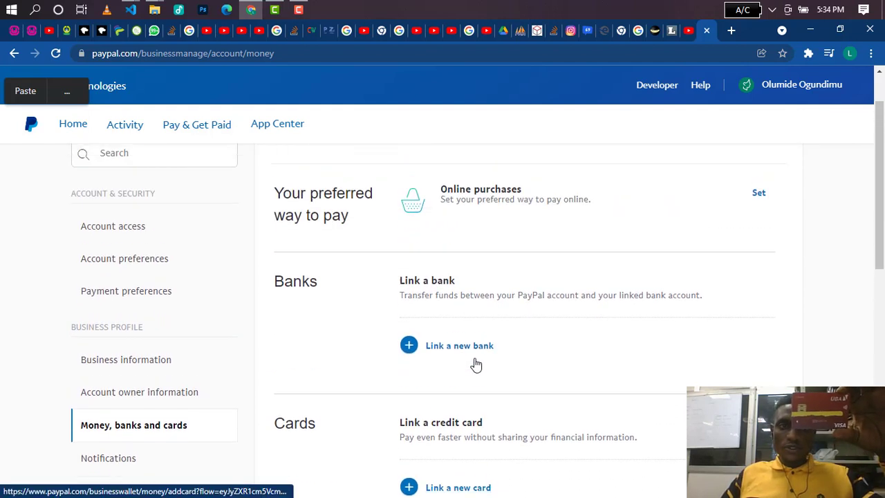
scroll(476, 365, "up", 1)
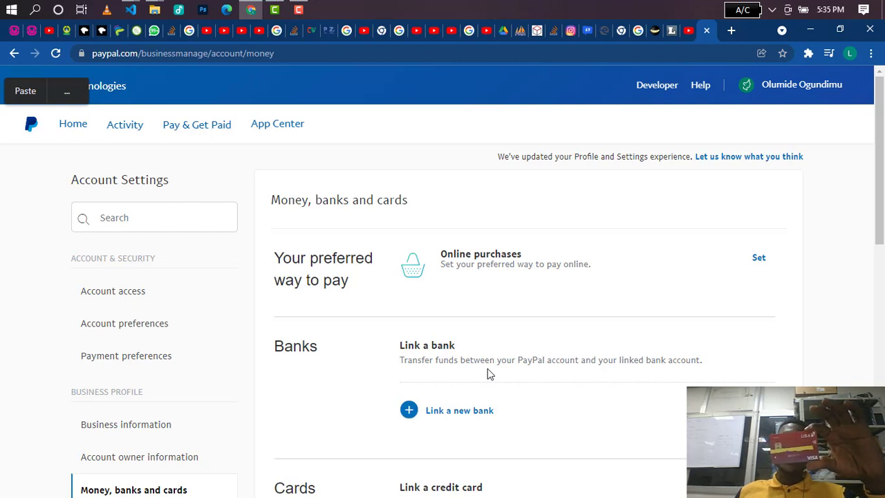
scroll(540, 360, "down", 3)
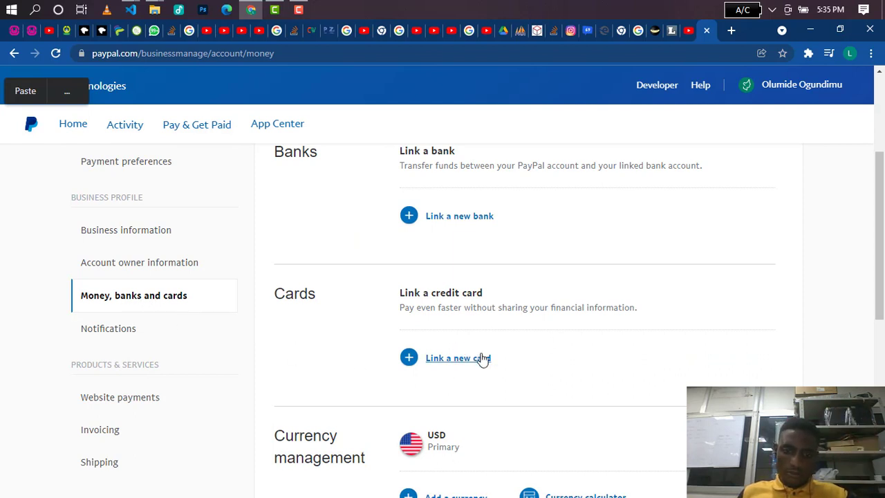
scroll(496, 346, "up", 2)
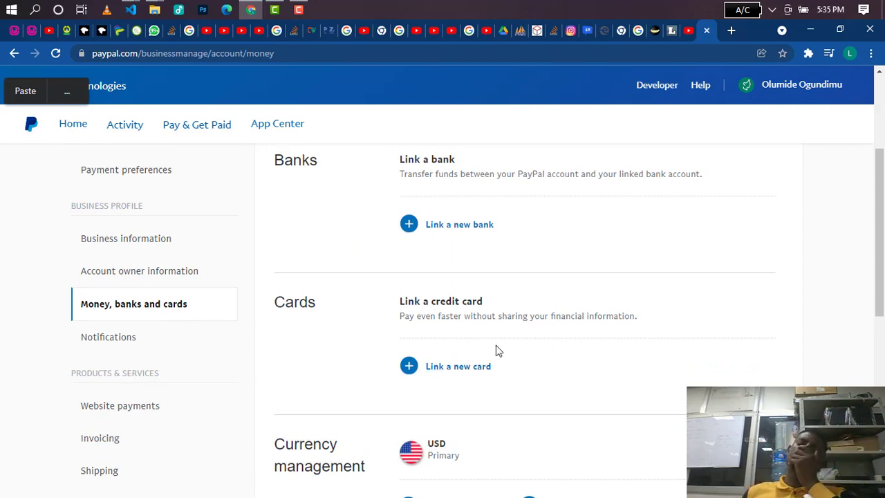
scroll(483, 302, "down", 2)
scroll(455, 244, "up", 2)
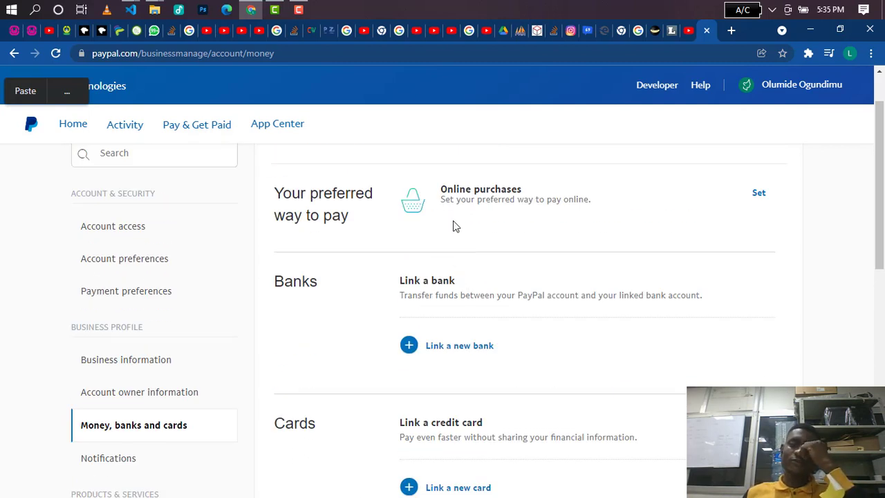
scroll(451, 270, "down", 4)
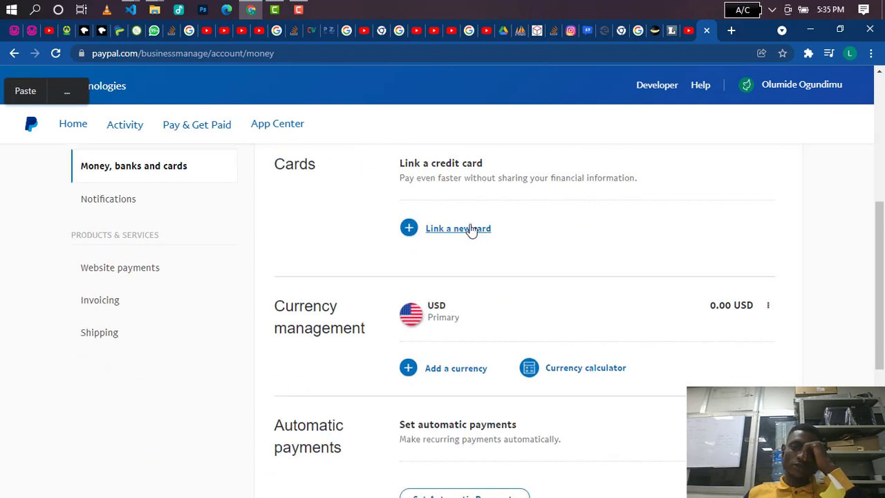
Link a new Visa card by entering its card number, expiration date and security code, and dismiss the browser's offer to save it.
left_click(473, 237)
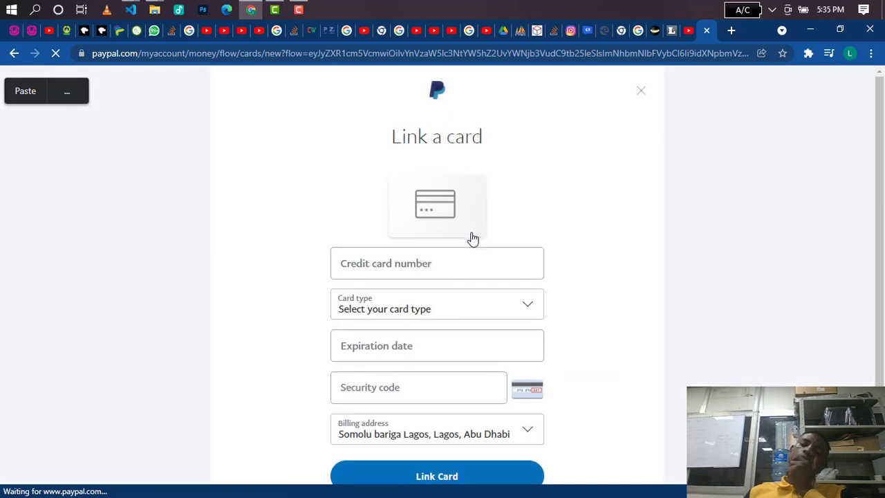
scroll(515, 256, "down", 1)
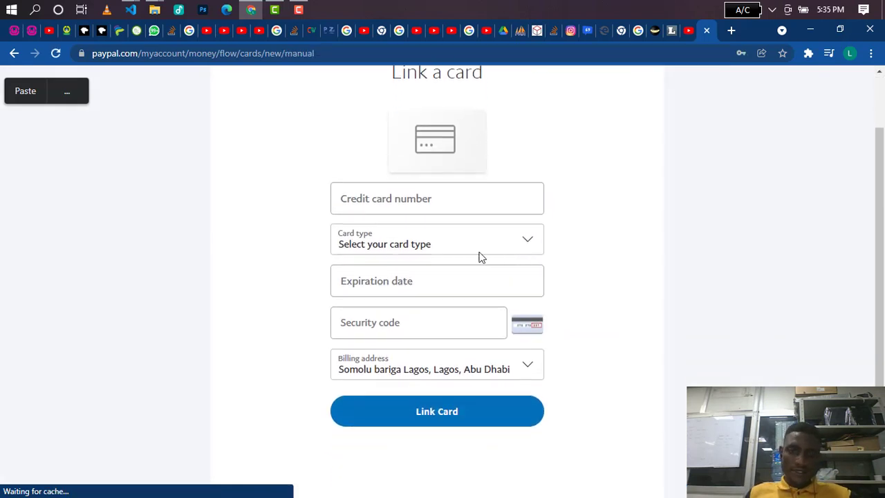
left_click(436, 211)
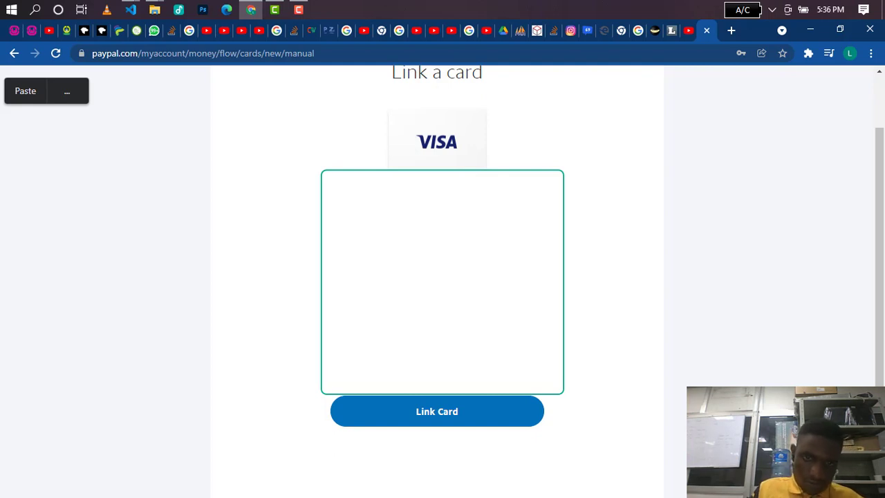
left_click(463, 421)
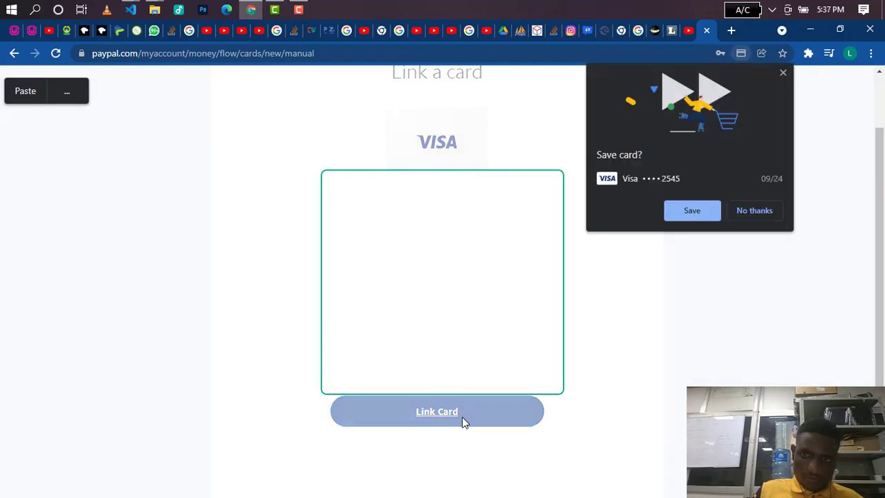
left_click(782, 73)
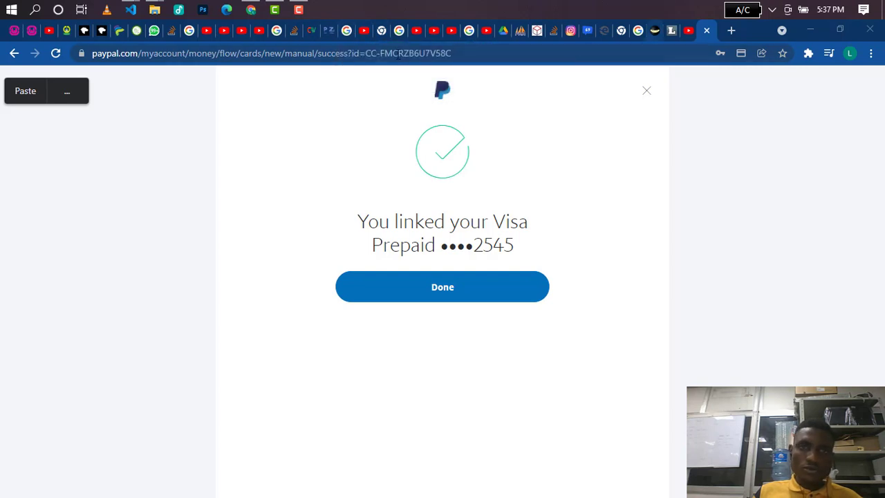
Open gmail.com in a new browser tab and access the PayPal account's mailbox, skipping the home address and recovery information suggestions.
left_click(730, 33)
type("g")
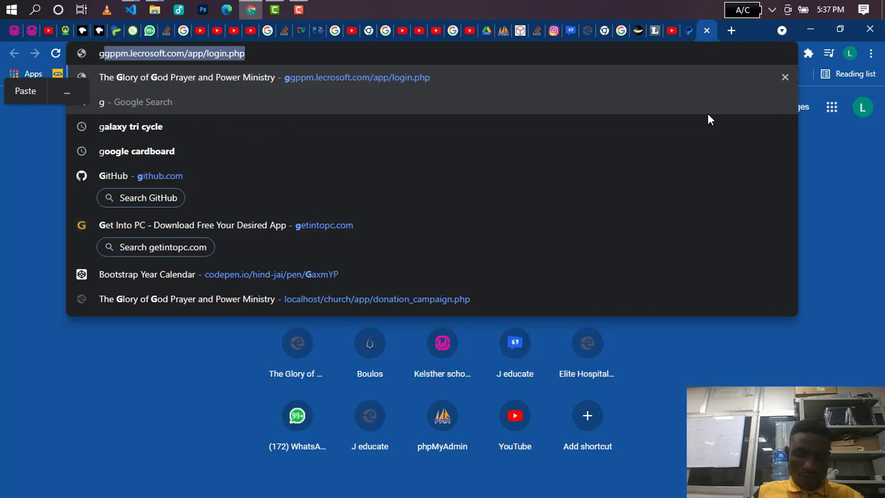
type("m")
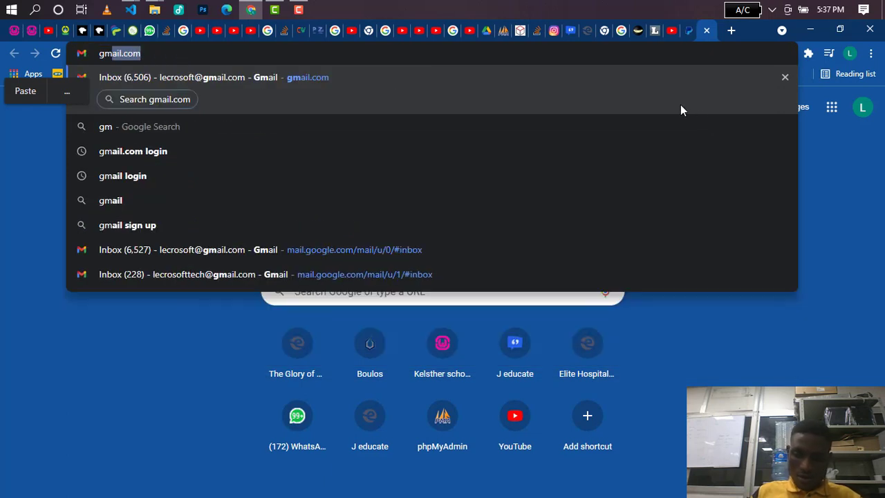
key("Return")
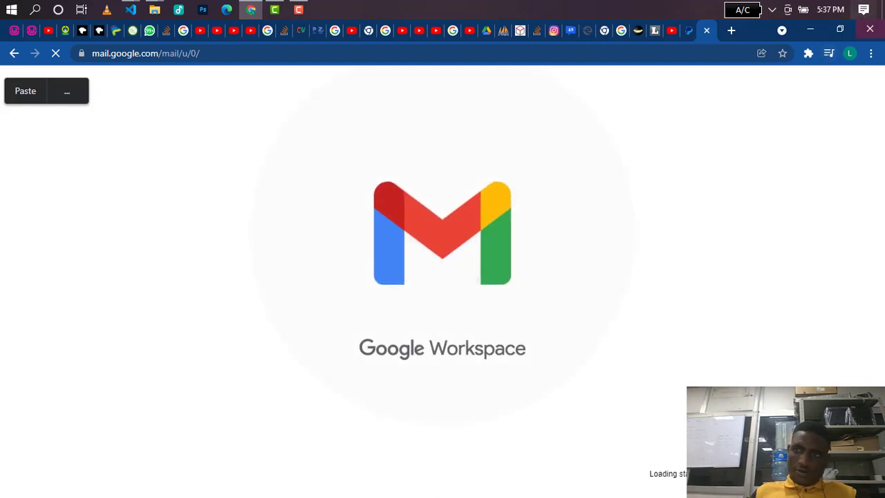
left_click(851, 54)
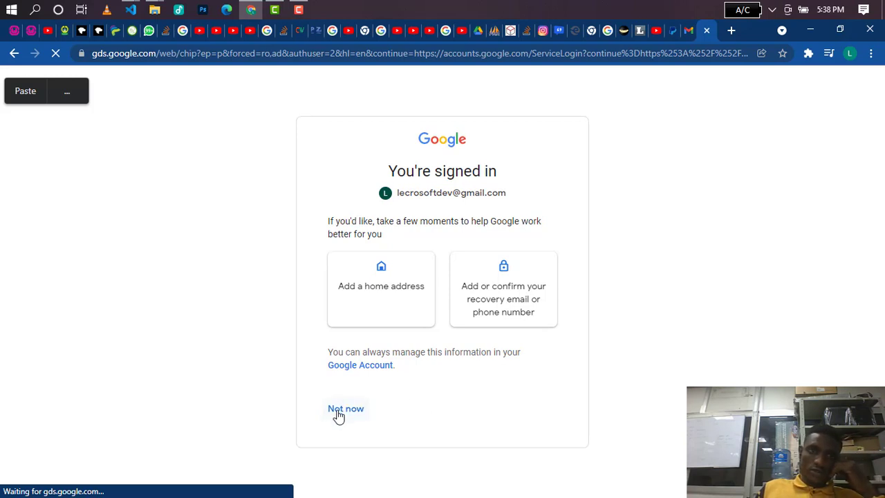
left_click(339, 413)
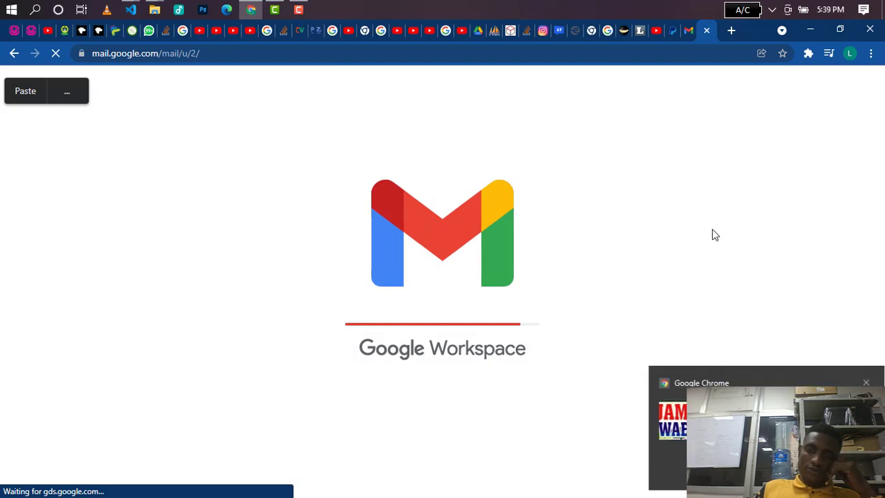
left_click(856, 382)
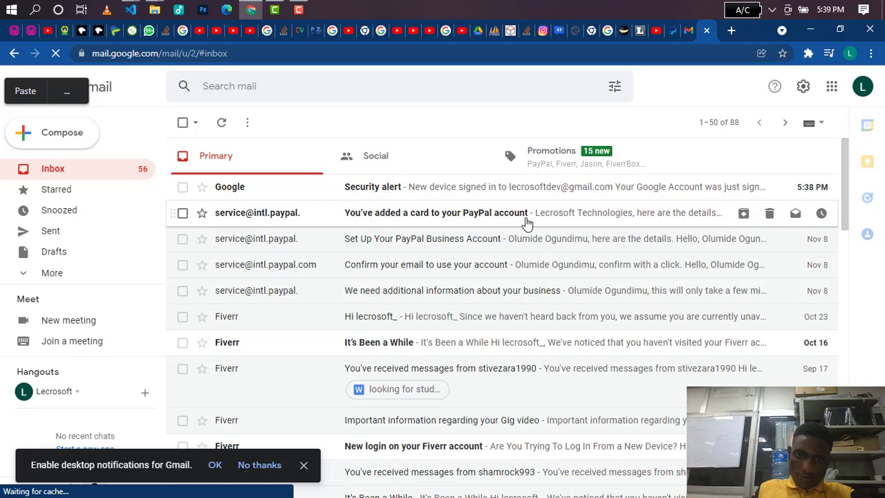
Open PayPal's email titled "You've added a card to your PayPal account" and read its details.
left_click(527, 223)
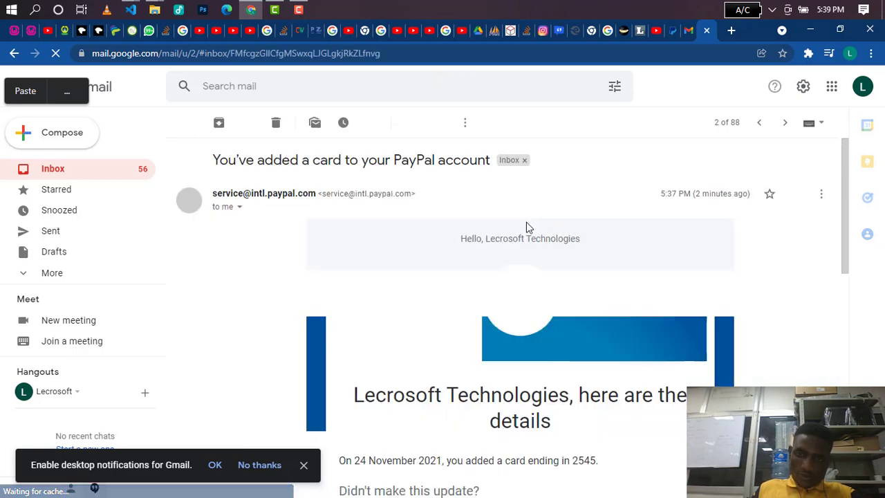
scroll(574, 267, "down", 1)
scroll(615, 346, "down", 2)
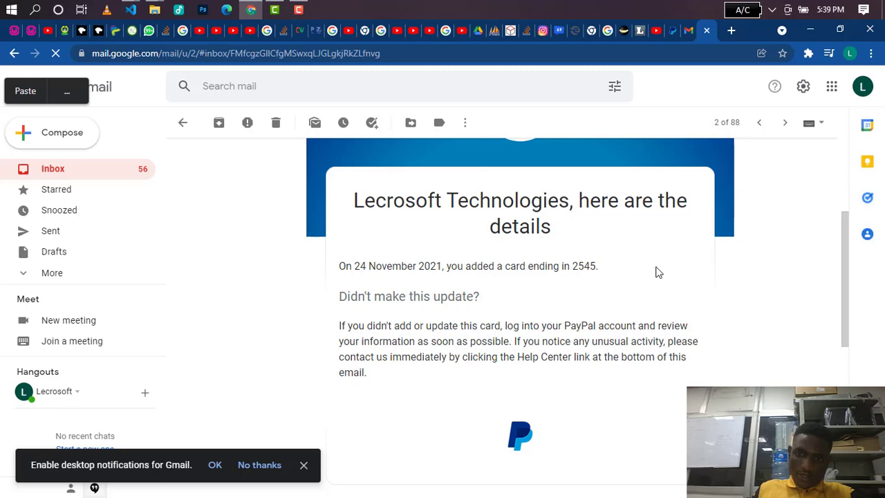
scroll(569, 309, "up", 1)
scroll(581, 326, "down", 3)
scroll(540, 290, "up", 3)
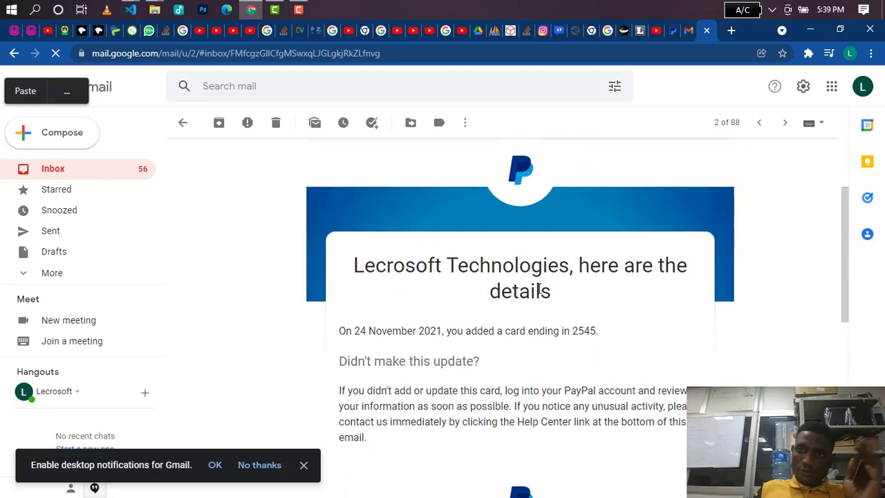
Return to the PayPal page, finish the card linking, and check the new Visa card's entry under Cards.
left_click(672, 30)
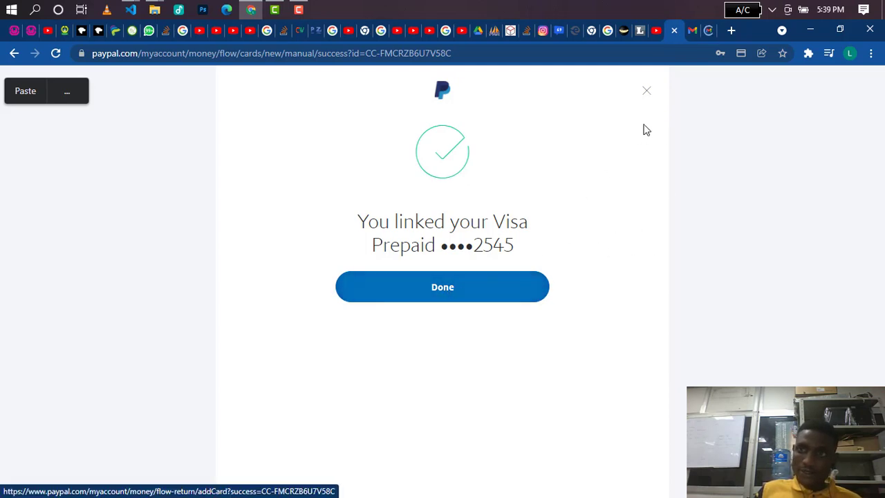
left_click(450, 298)
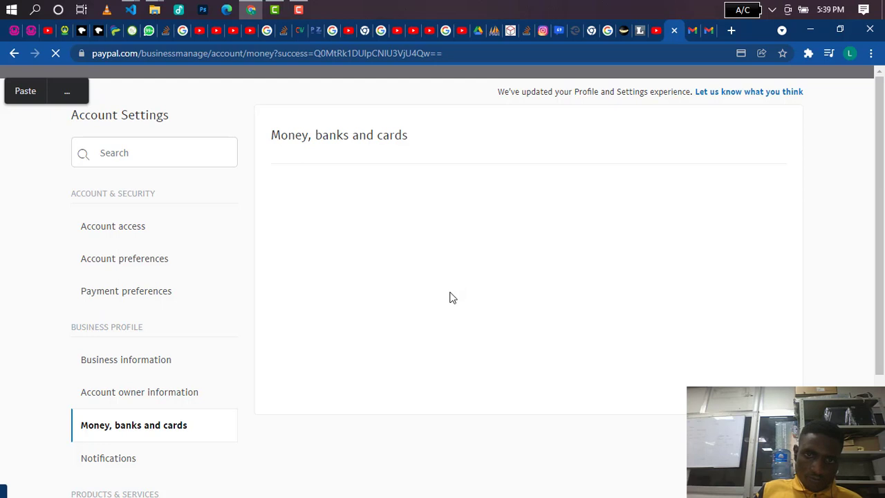
scroll(619, 290, "down", 3)
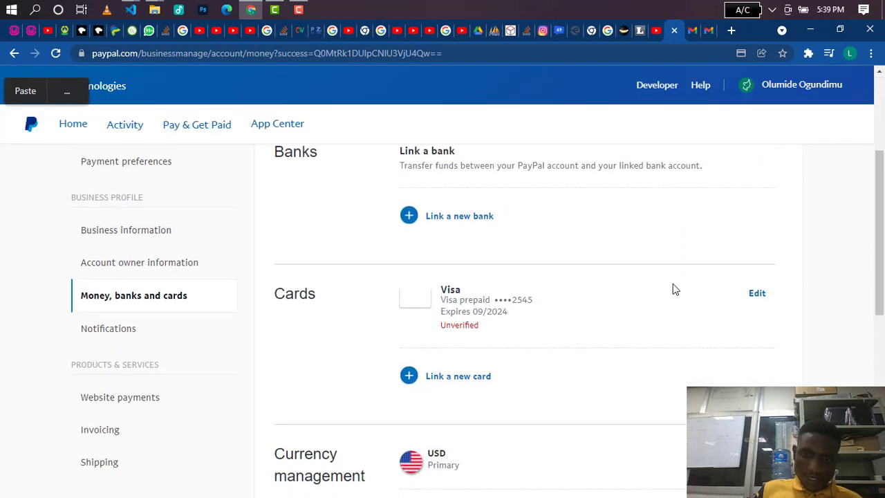
scroll(675, 290, "down", 2)
scroll(678, 290, "up", 1)
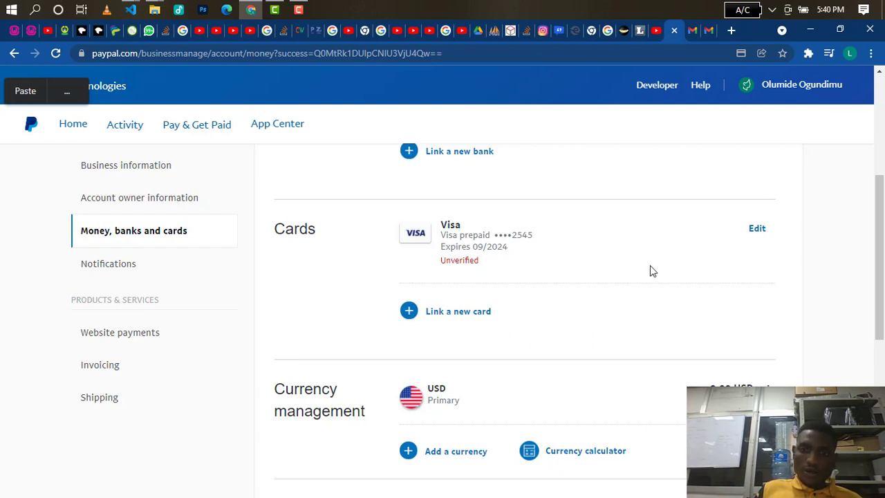
Open the unverified Visa prepaid card's details from the Cards section and review its expiration date, billing address and card options.
scroll(691, 261, "up", 1)
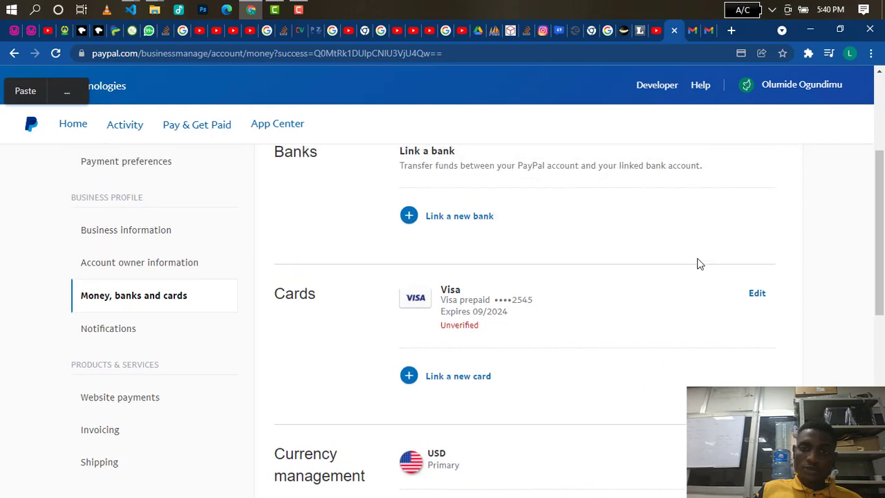
scroll(554, 293, "down", 1)
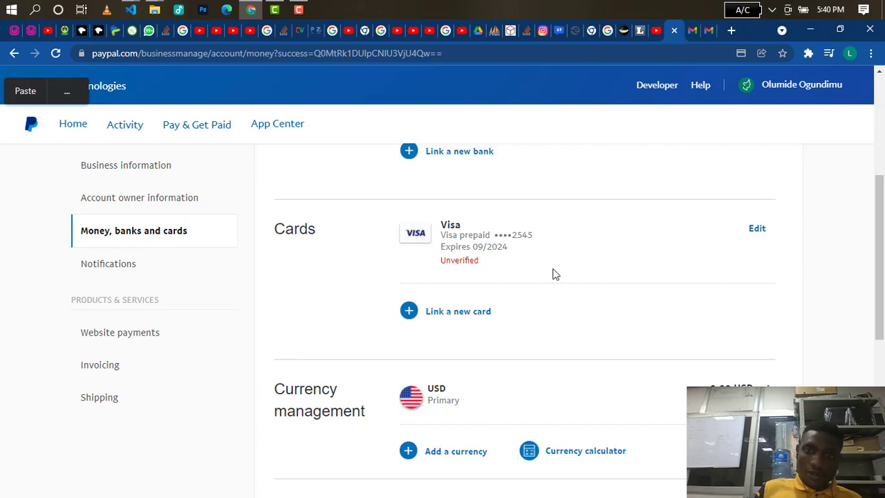
left_click(758, 231)
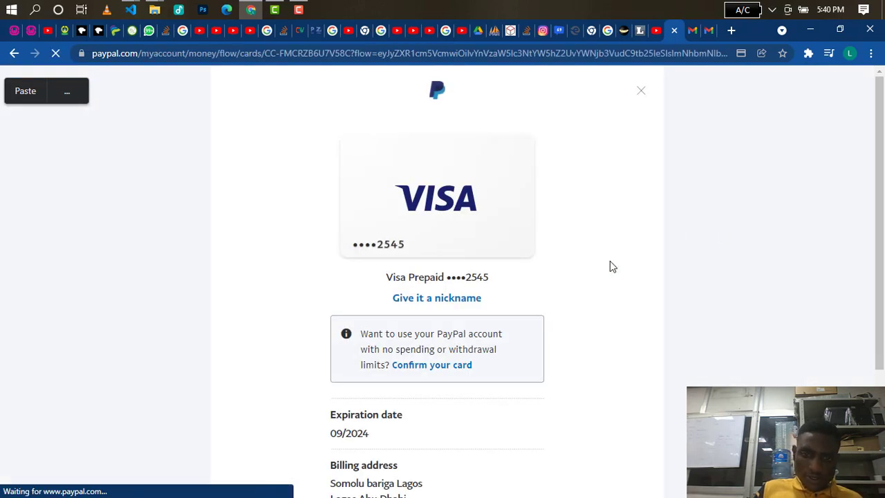
scroll(565, 277, "down", 2)
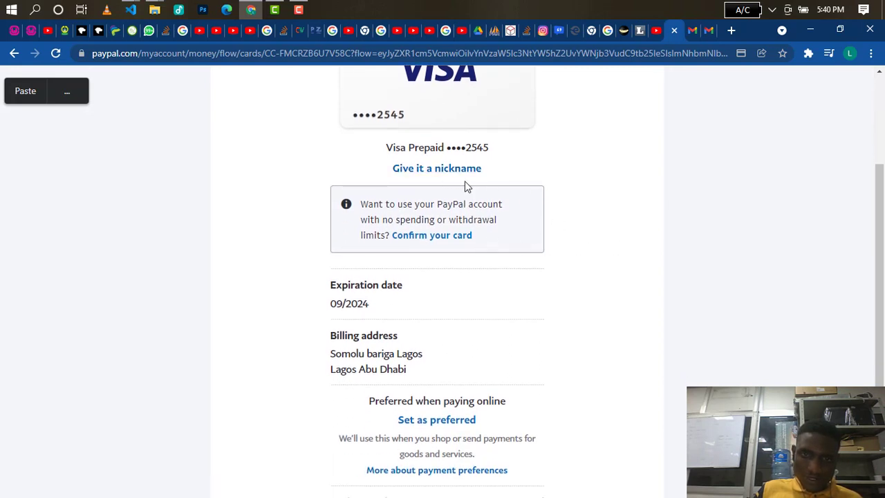
scroll(560, 208, "up", 1)
scroll(515, 251, "down", 2)
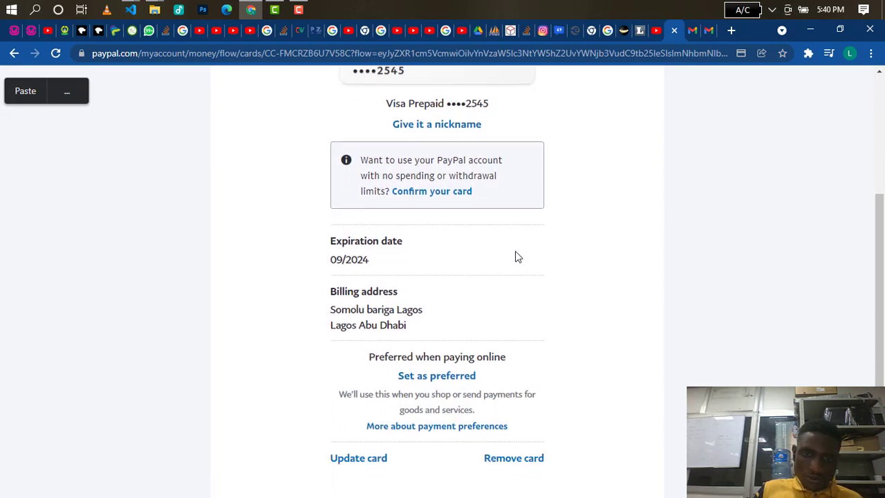
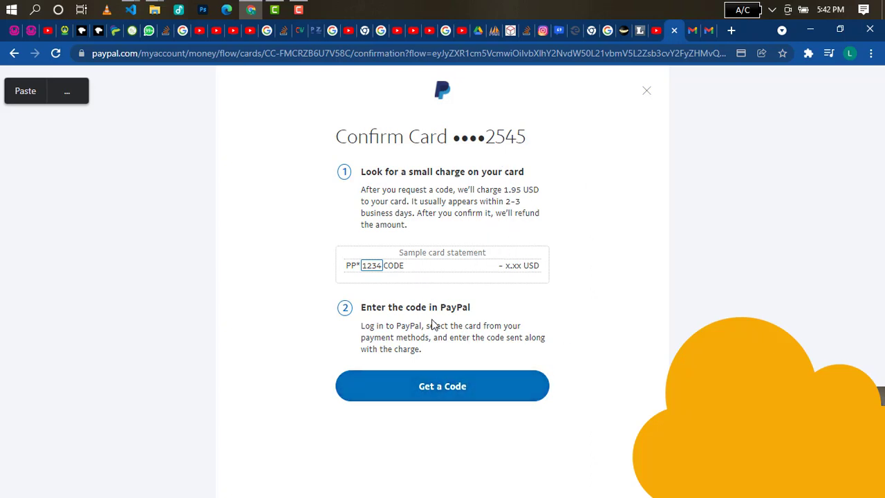
Request a confirmation code for the Visa prepaid card through a small card charge and finish the request.
left_click(459, 385)
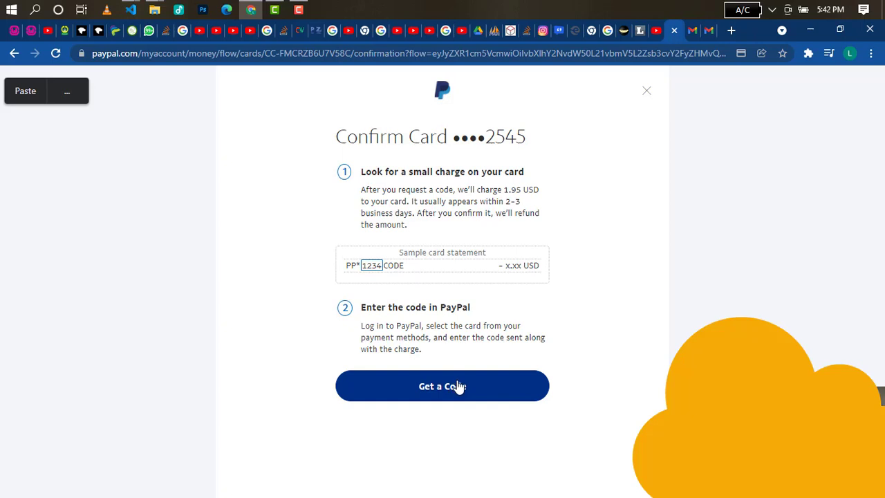
left_click(453, 390)
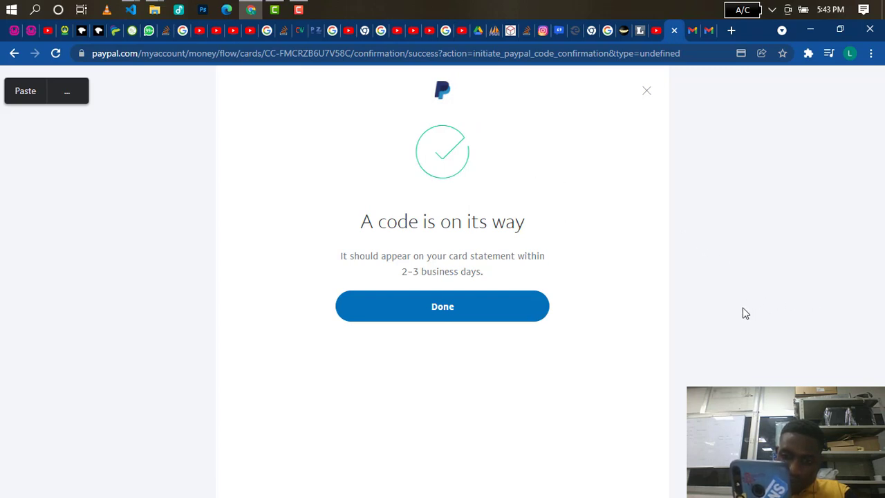
left_click(447, 309)
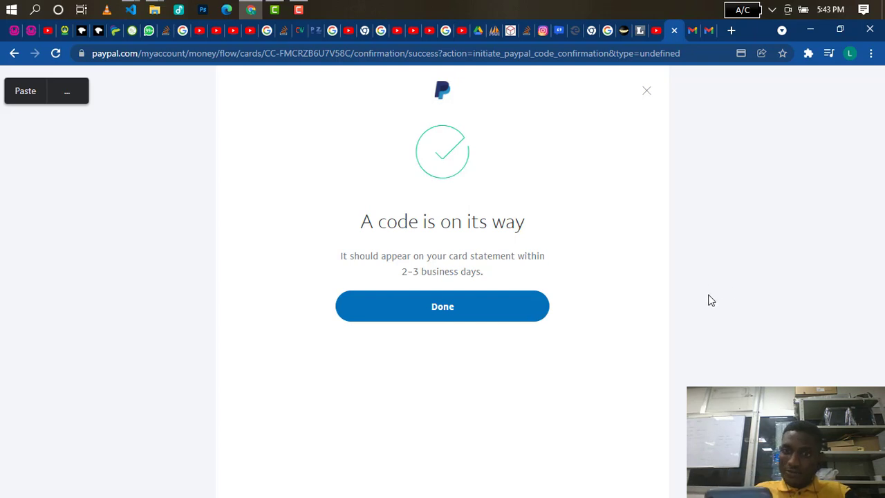
left_click(440, 306)
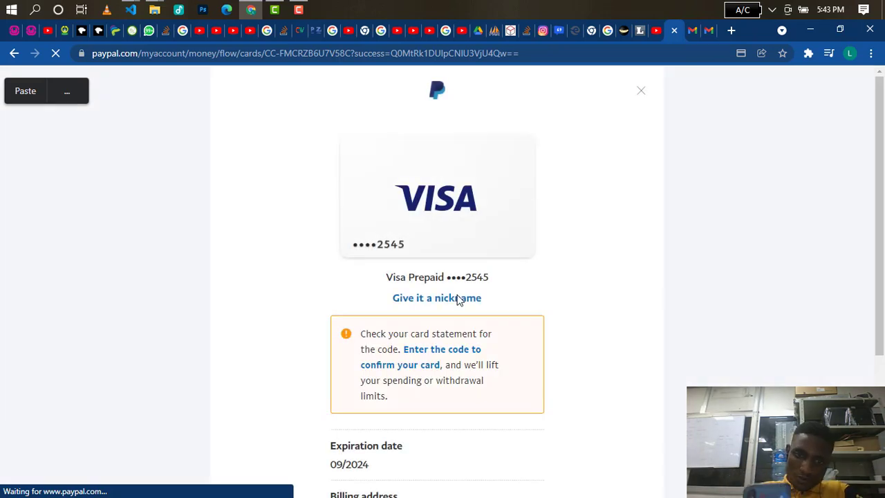
Review the Visa card's details and open the form for entering the code to confirm the card.
scroll(482, 197, "down", 3)
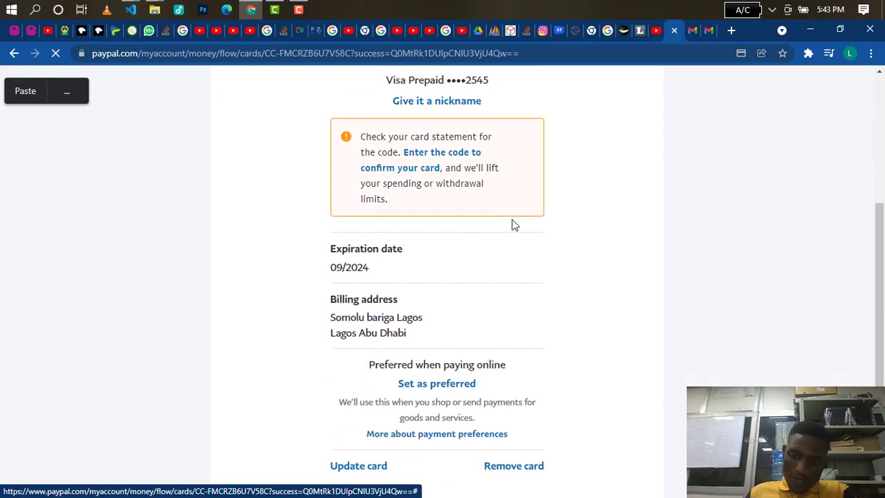
scroll(516, 223, "up", 3)
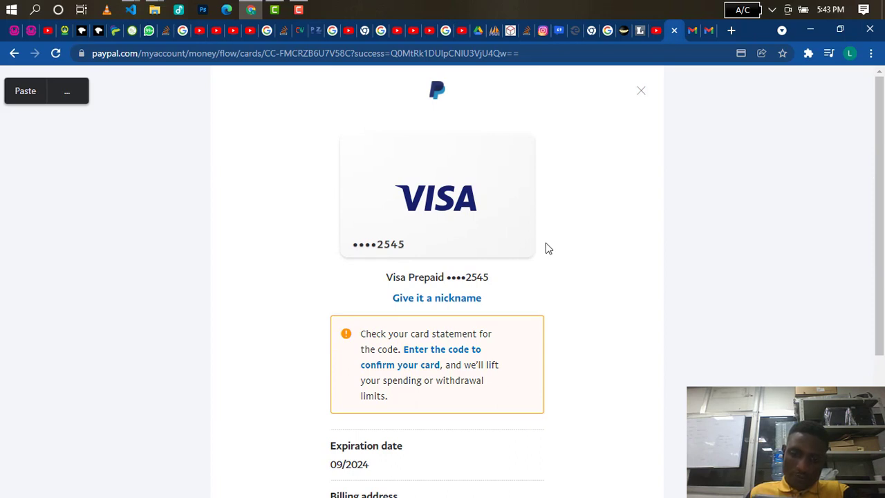
scroll(526, 255, "down", 2)
scroll(550, 222, "up", 1)
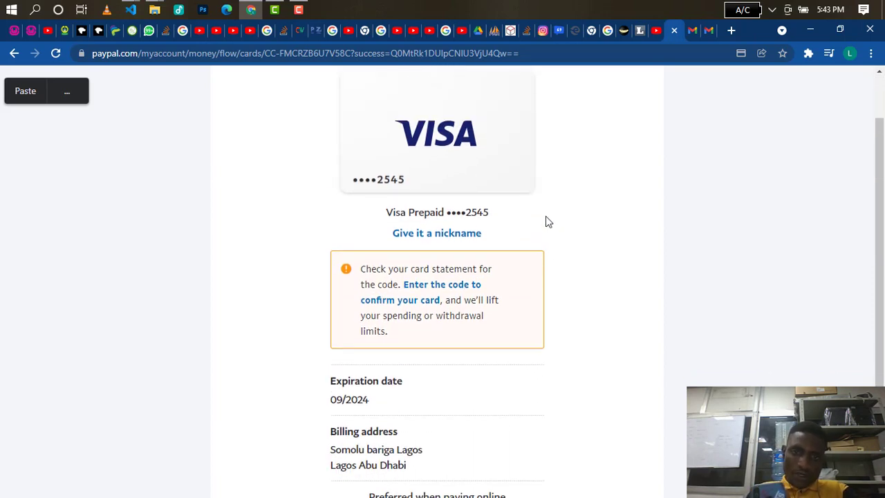
scroll(496, 247, "down", 1)
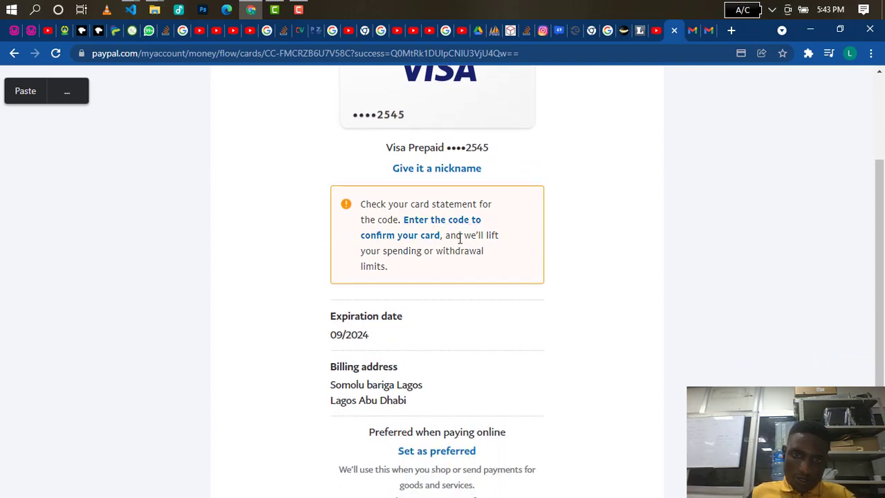
scroll(500, 243, "down", 1)
scroll(489, 243, "up", 2)
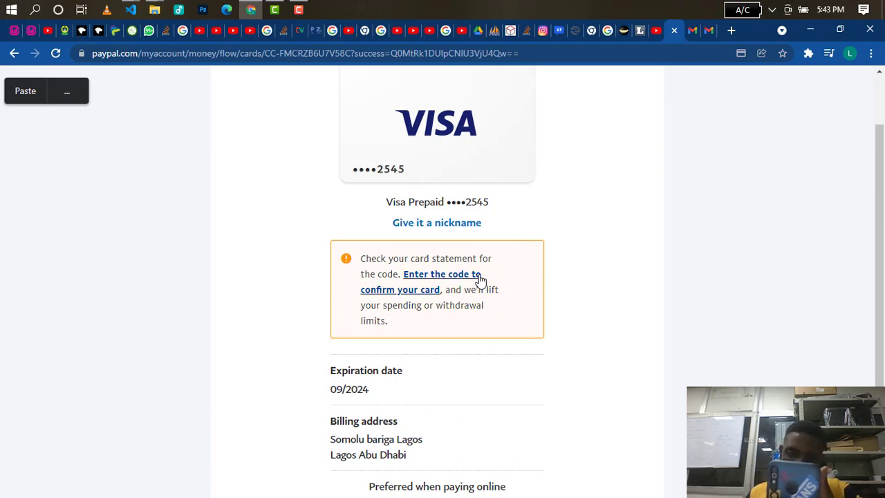
left_click(427, 280)
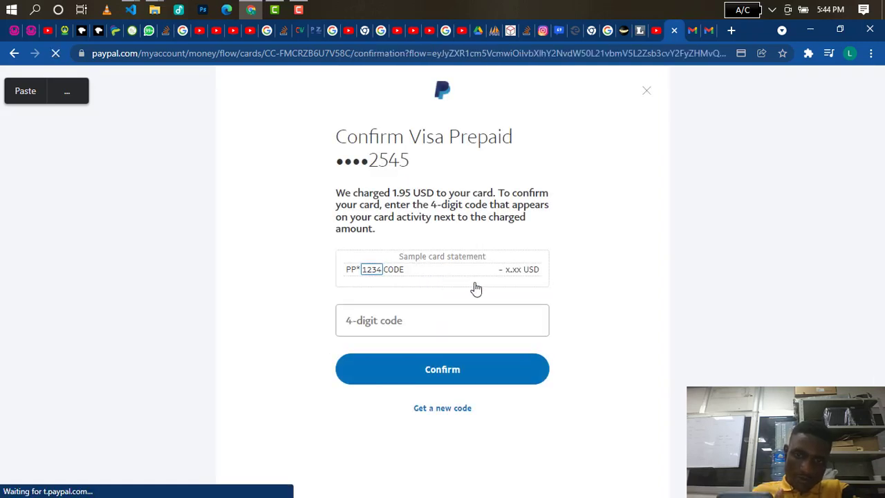
Enter the 4-digit code from the card statement, confirm the Visa prepaid card, and finish the confirmation.
left_click(391, 322)
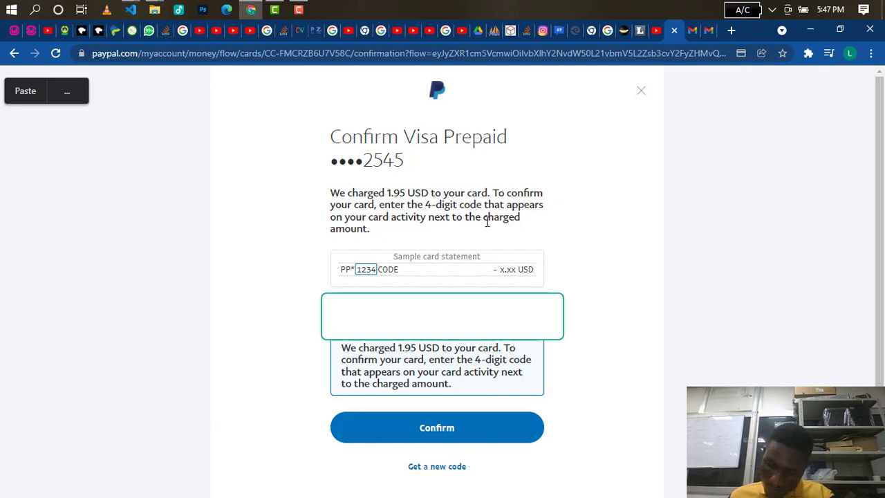
left_click(441, 435)
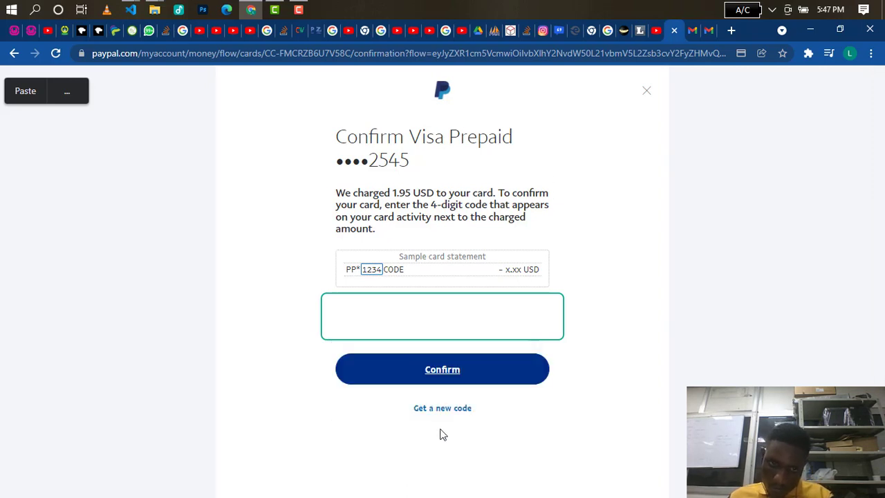
left_click(436, 373)
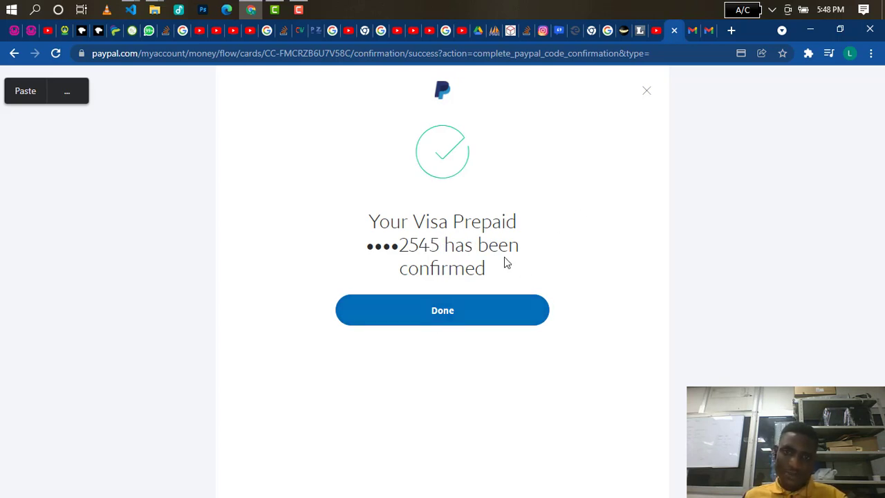
left_click(438, 316)
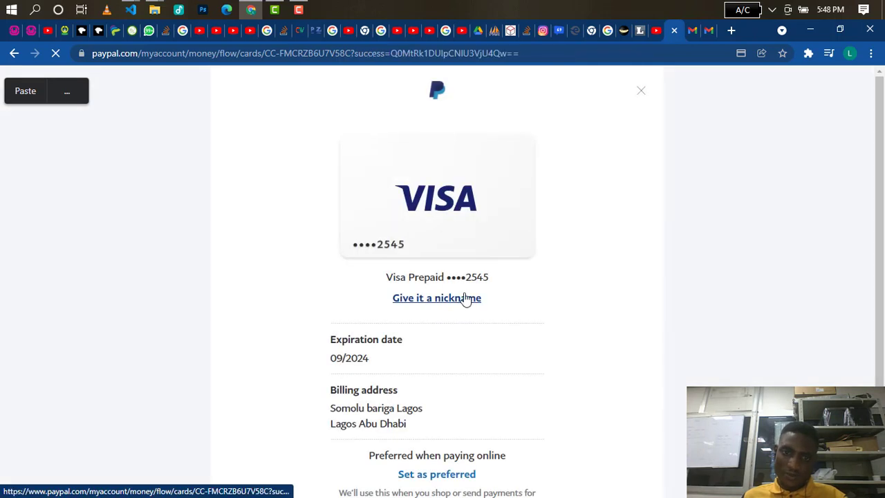
Look through the Visa card's details page, including its billing address, payment preference and the update and remove options.
scroll(533, 262, "down", 2)
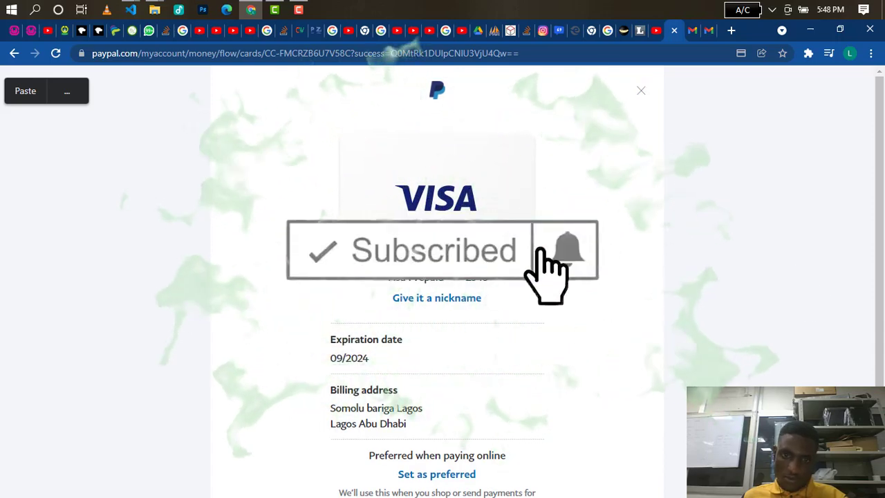
scroll(612, 104, "down", 1)
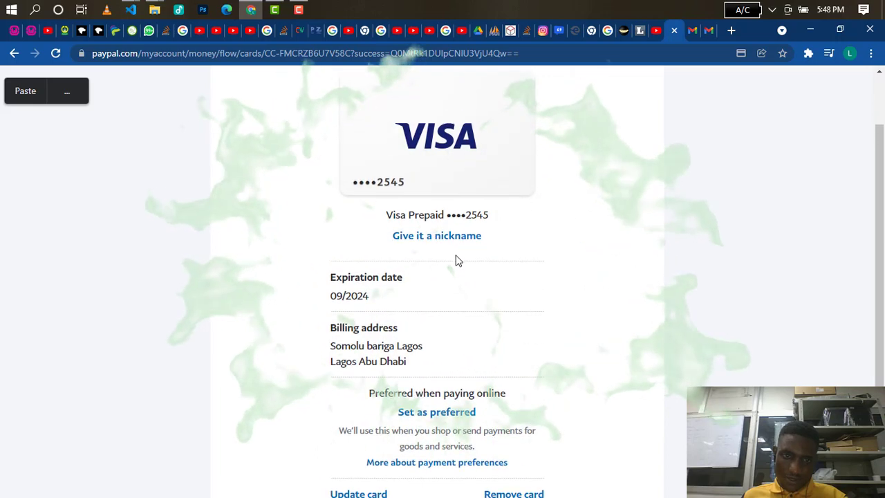
scroll(477, 274, "down", 1)
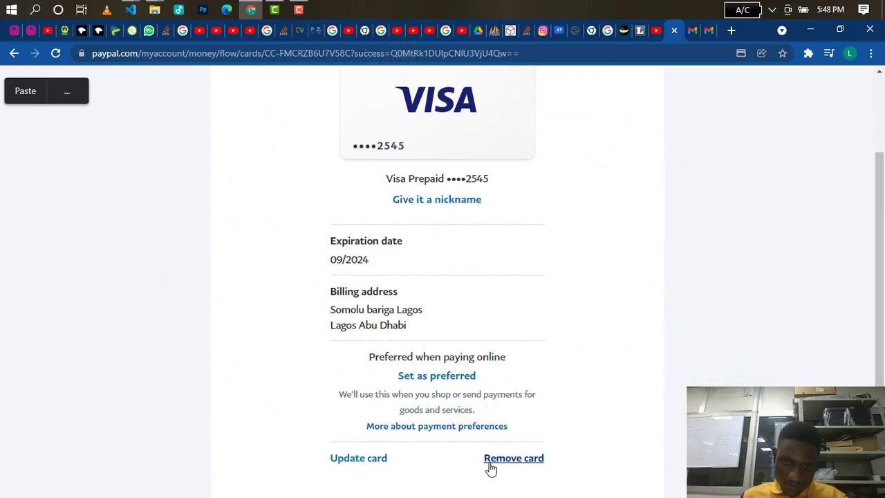
scroll(436, 325, "up", 2)
Go back to Money, banks and cards and check the Visa card's verification status under Cards.
key("alt+Left")
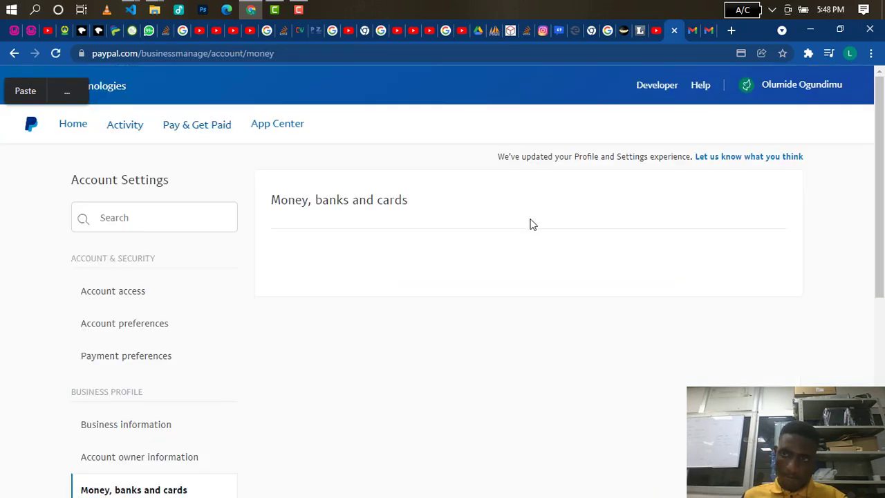
scroll(551, 228, "down", 2)
scroll(551, 228, "down", 2)
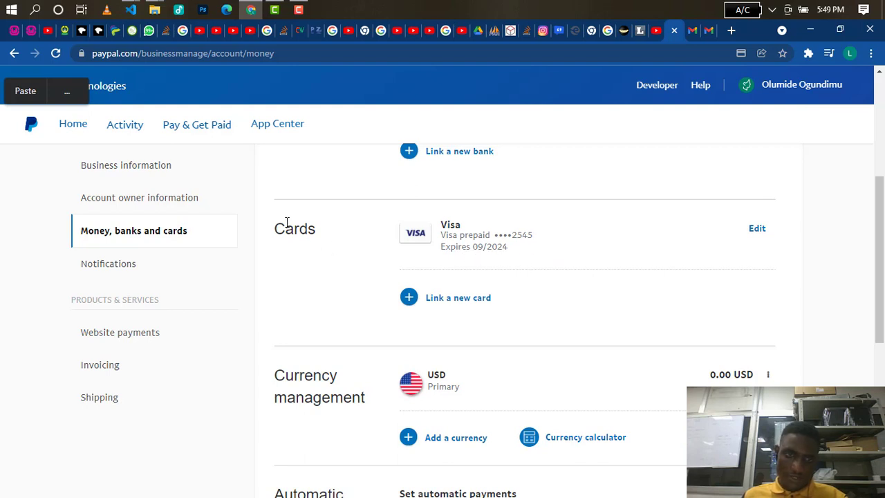
scroll(159, 175, "up", 2)
scroll(160, 176, "up", 3)
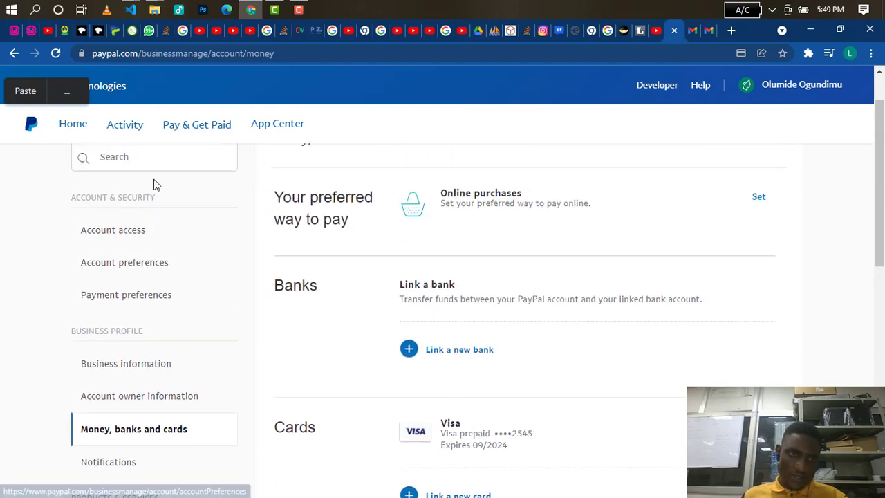
Open the account's Home dashboard and look over its balance, quick links, insights, actions and setup recommendations.
left_click(72, 129)
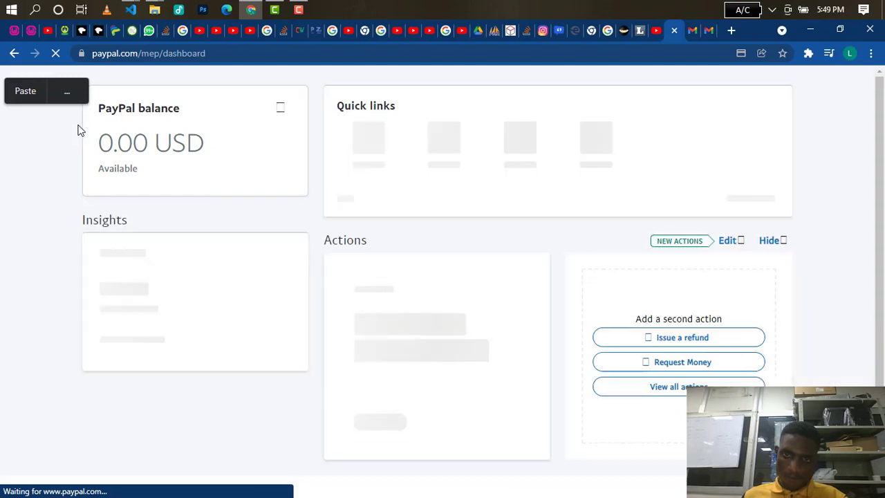
scroll(464, 218, "down", 3)
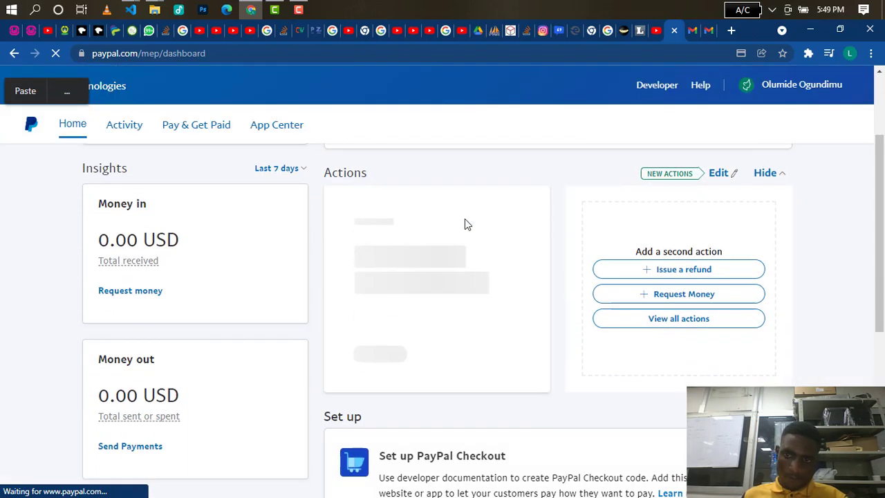
scroll(463, 220, "down", 2)
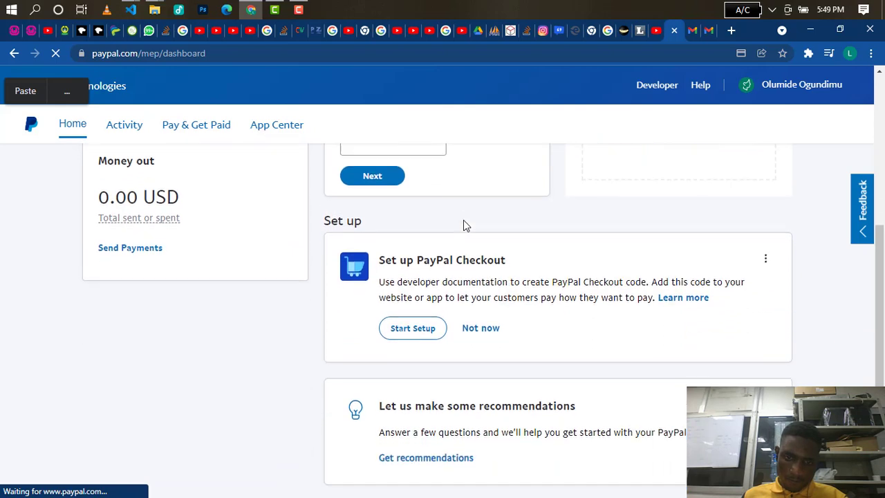
scroll(446, 238, "up", 3)
scroll(435, 257, "down", 3)
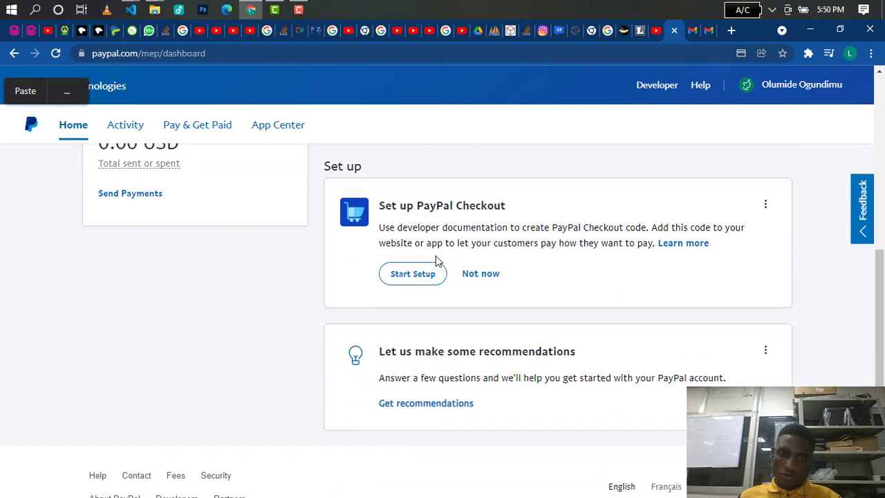
scroll(449, 252, "up", 1)
scroll(463, 238, "up", 4)
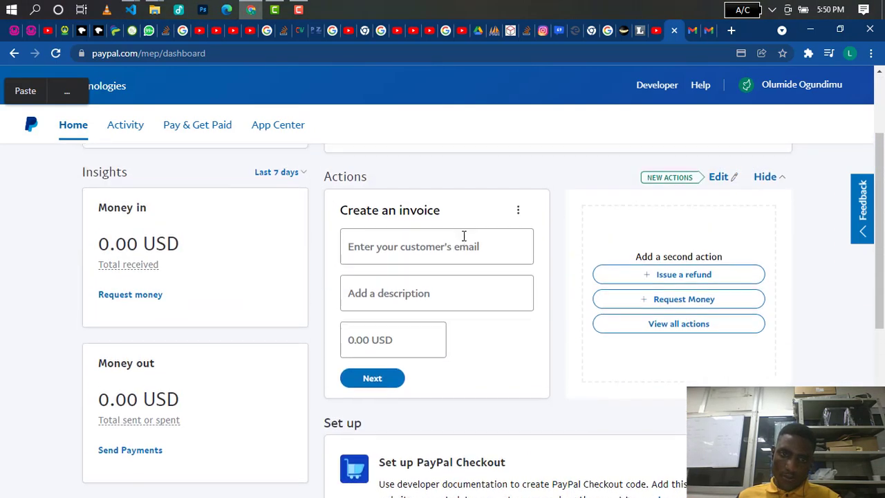
scroll(508, 247, "down", 2)
scroll(511, 249, "down", 4)
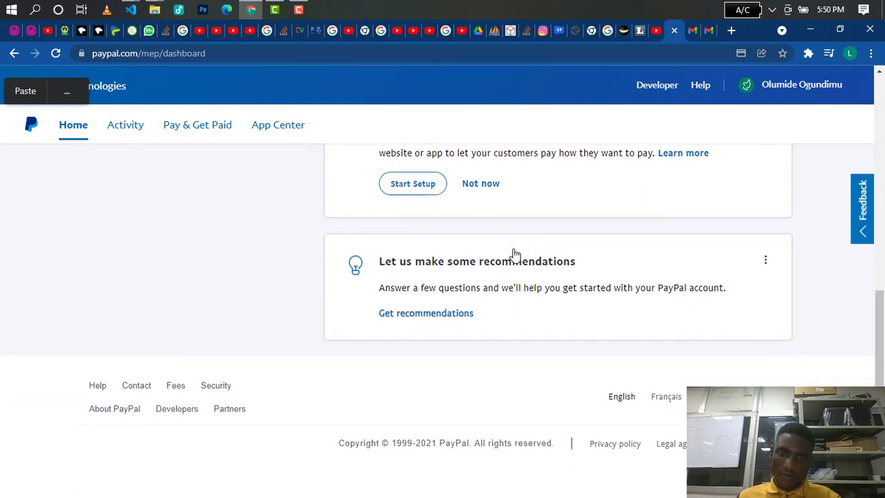
scroll(509, 251, "up", 4)
scroll(512, 254, "up", 3)
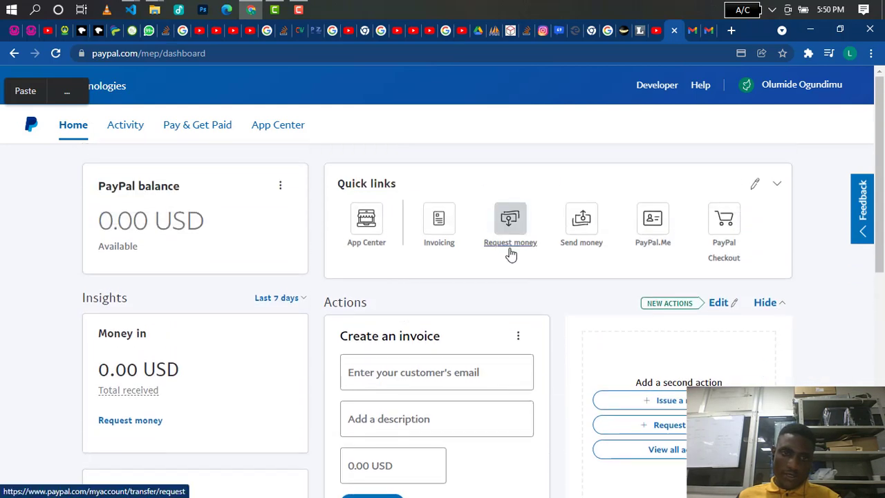
scroll(510, 254, "down", 5)
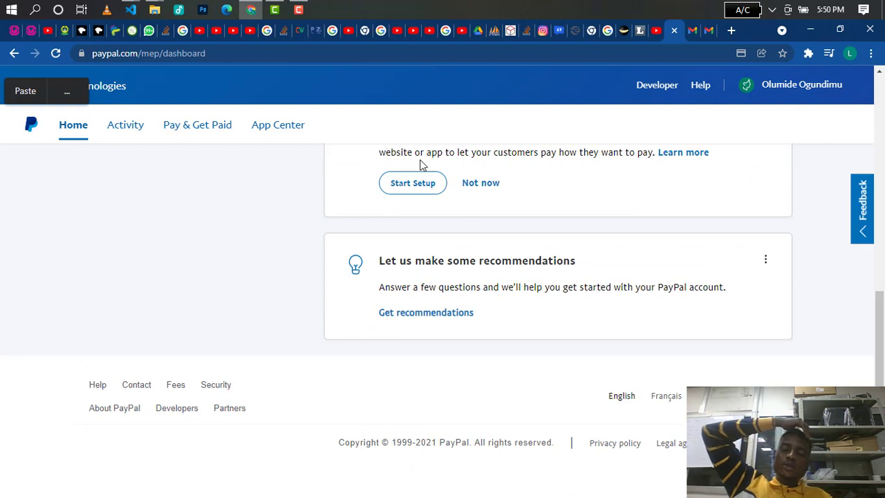